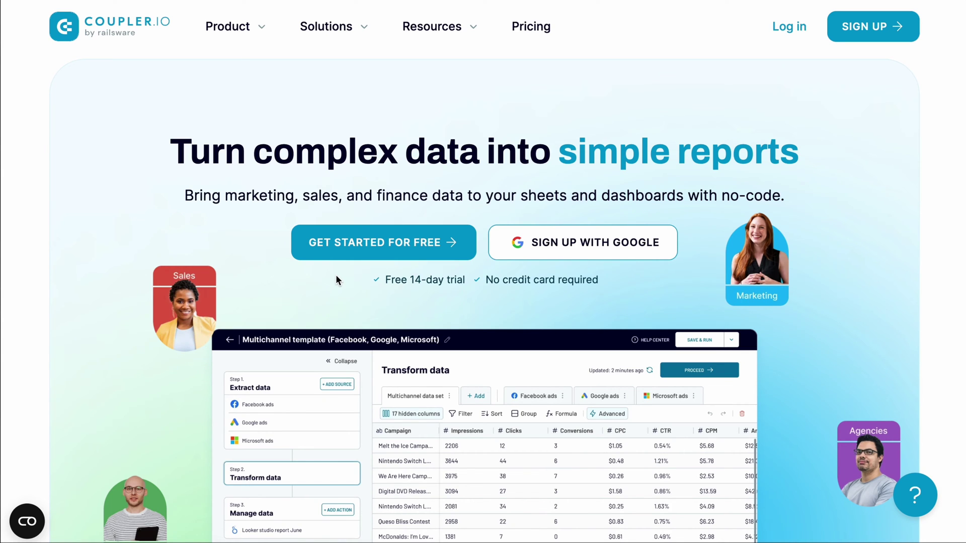
Sign up for a free Coupler.io account with a Google account.
click(375, 256)
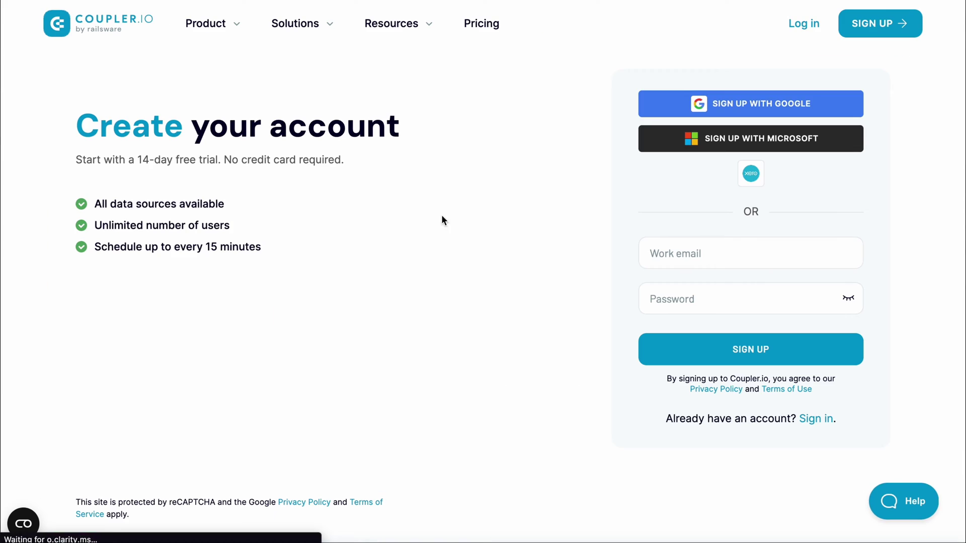
click(669, 110)
click(474, 312)
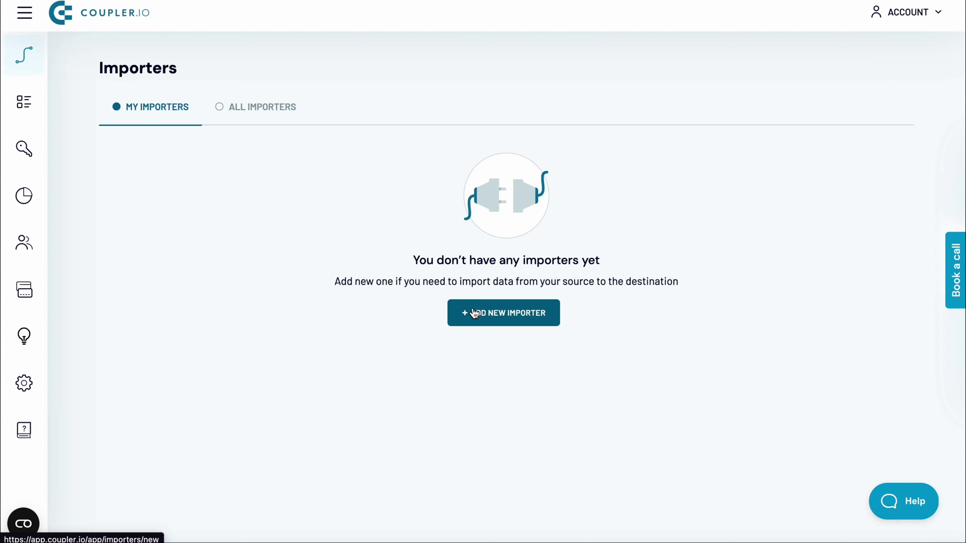
Create a new importer with Facebook Ads as source and Looker Studio as destination.
click(475, 312)
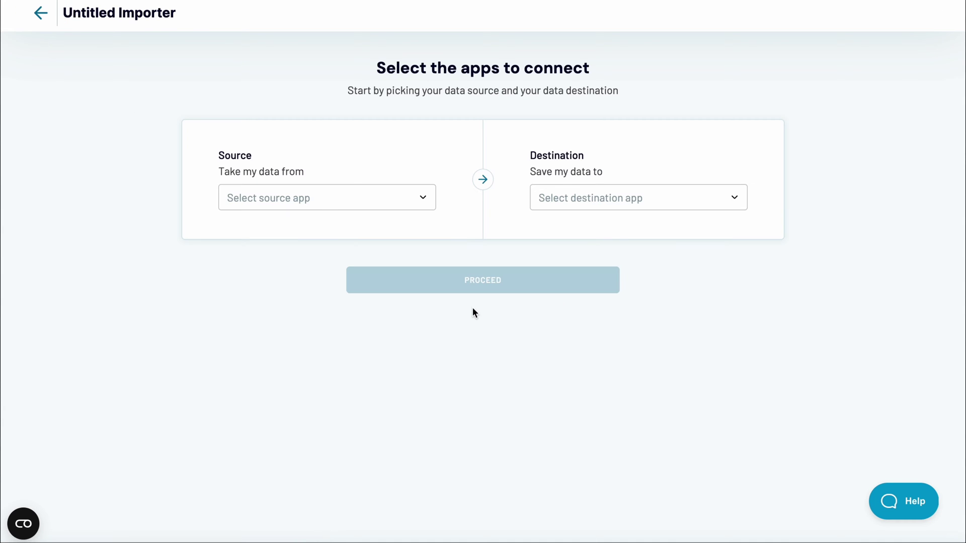
click(328, 200)
scroll(249, 416, down, 6)
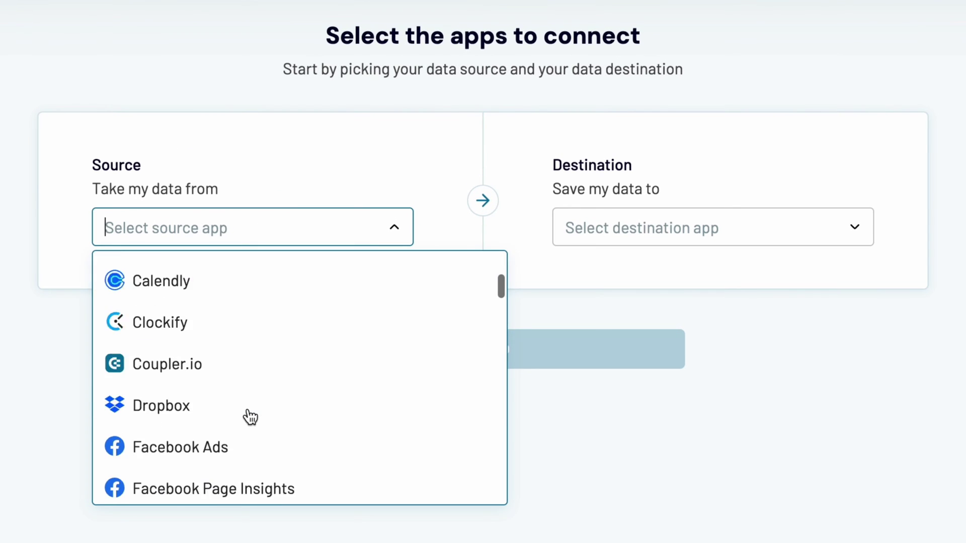
click(239, 320)
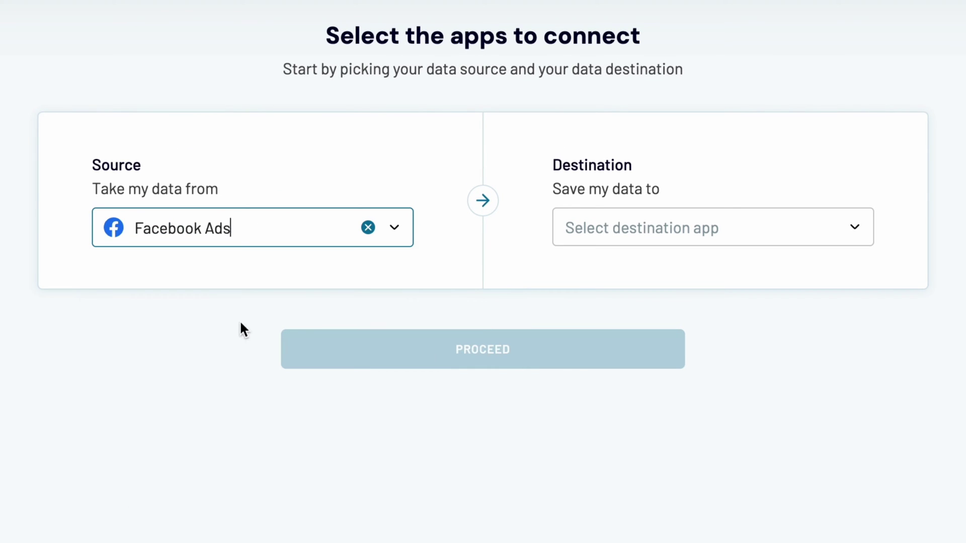
click(631, 221)
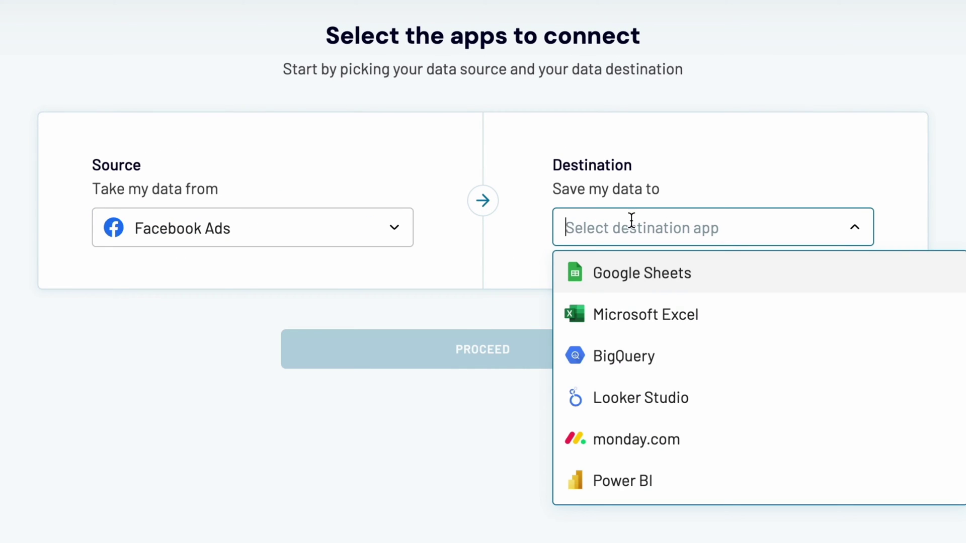
click(638, 395)
click(565, 367)
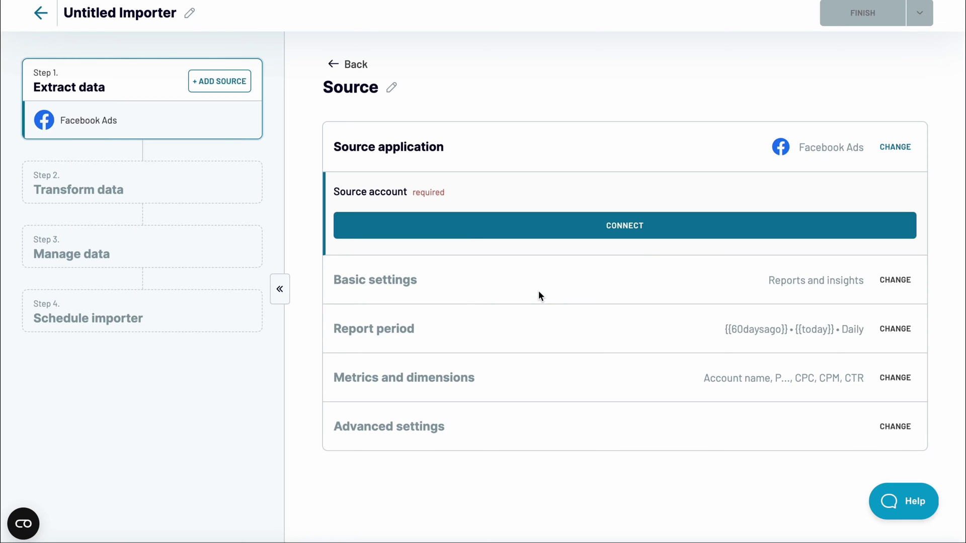
Rename the importer to 'Ads Insights'.
click(190, 13)
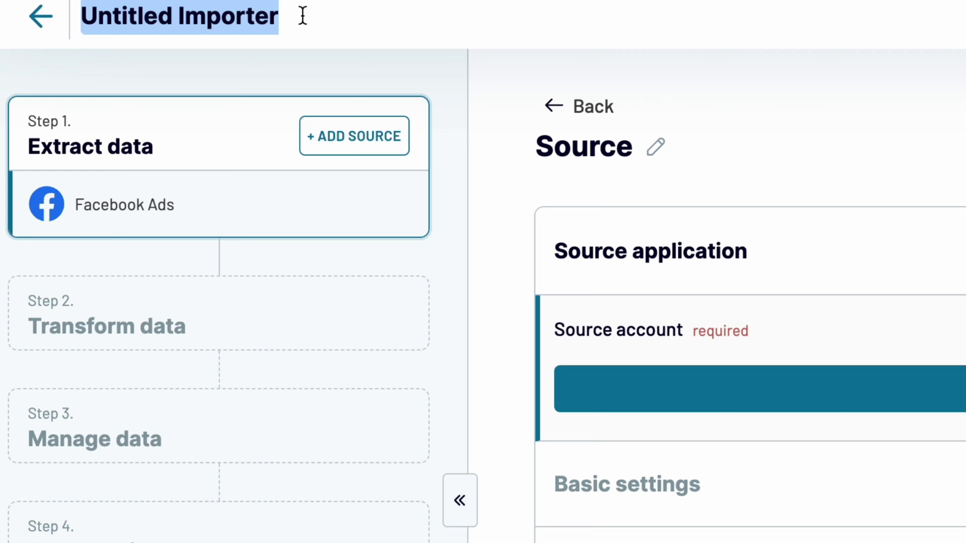
text(Ads Insights)
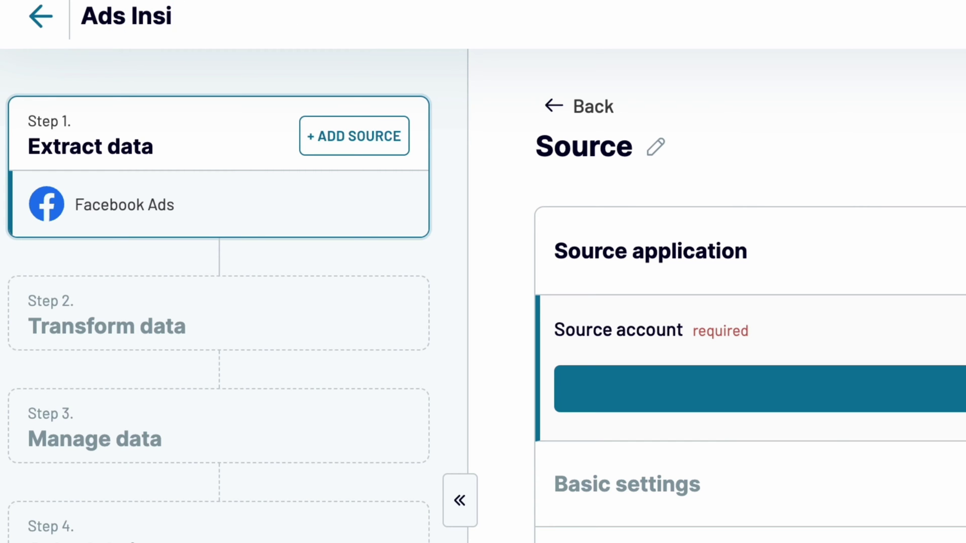
key(Return)
Connect Facebook, select the Coupler.io Ad Account, and keep the Reports and insights report type.
click(690, 365)
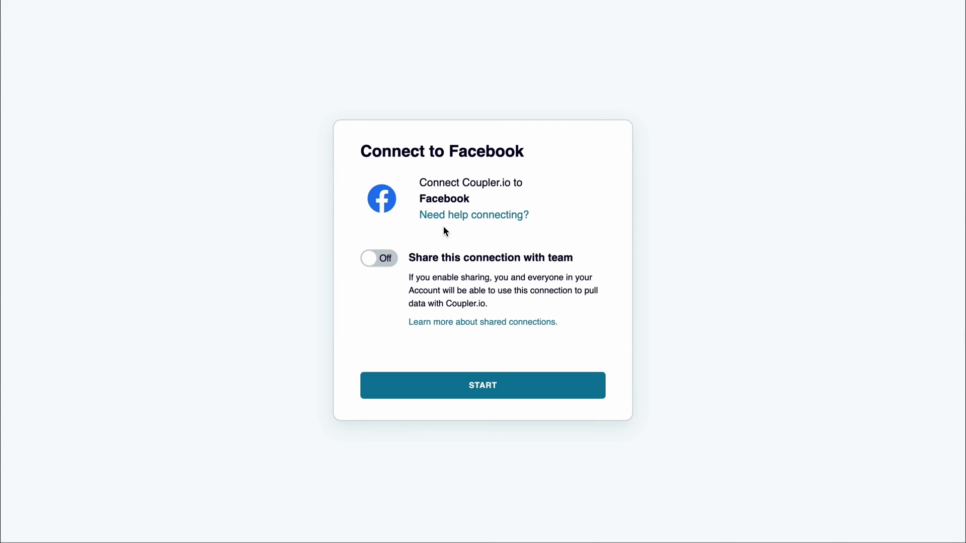
click(457, 385)
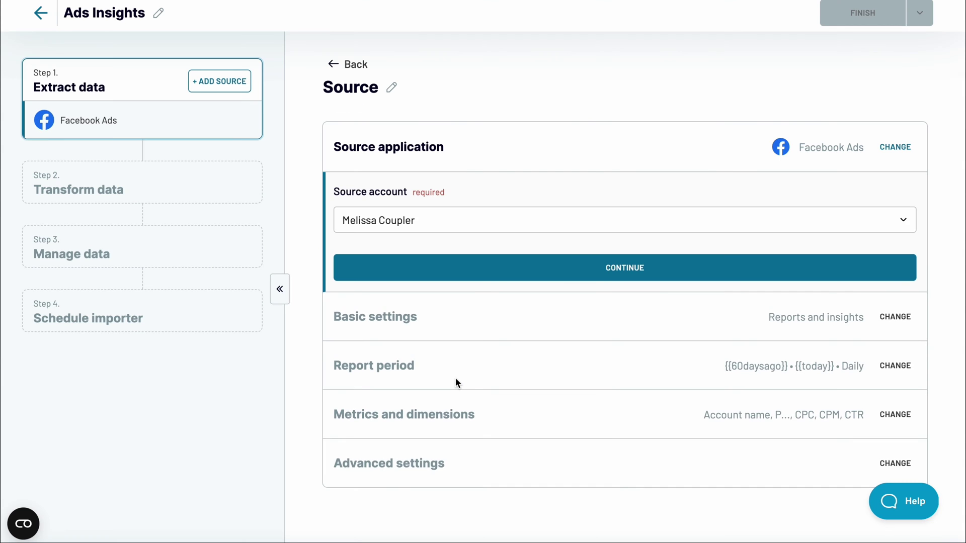
click(499, 275)
click(478, 299)
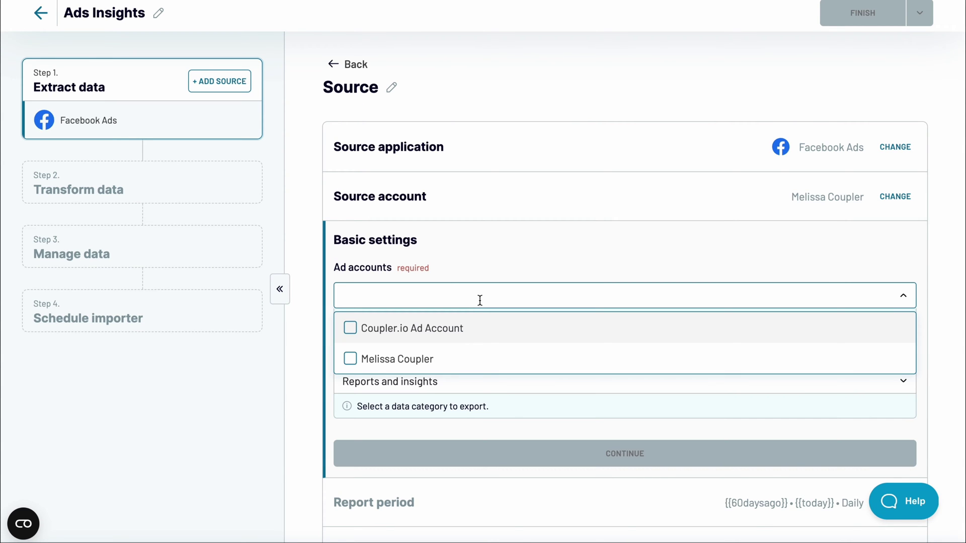
click(470, 327)
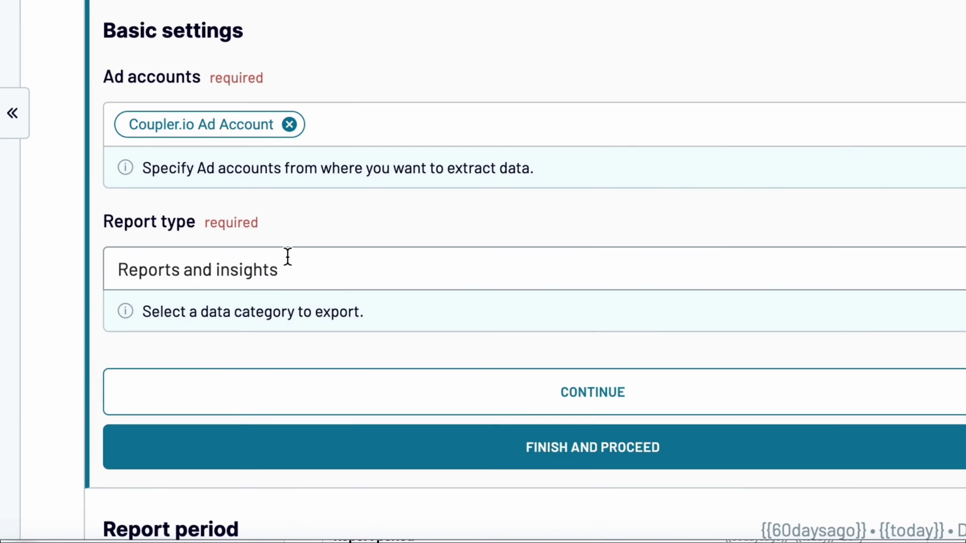
click(443, 375)
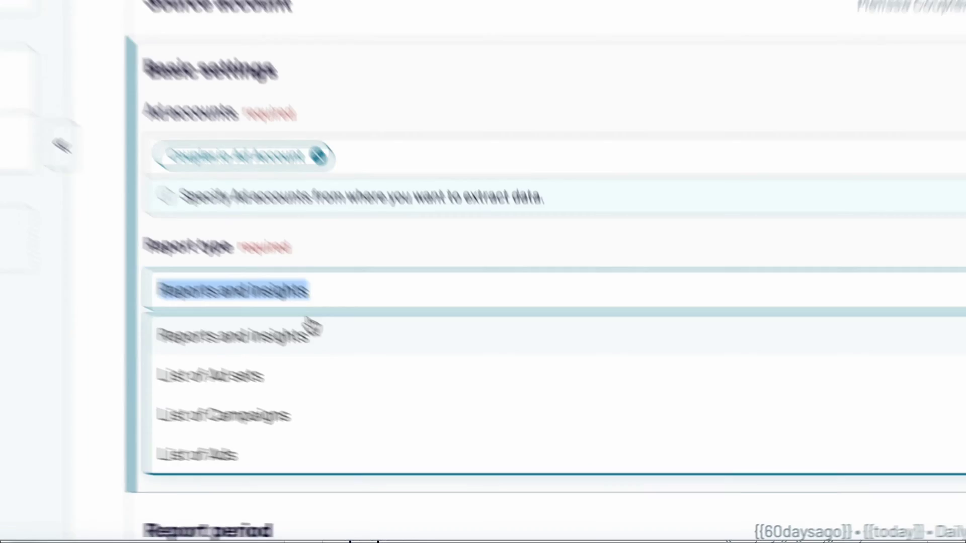
click(281, 312)
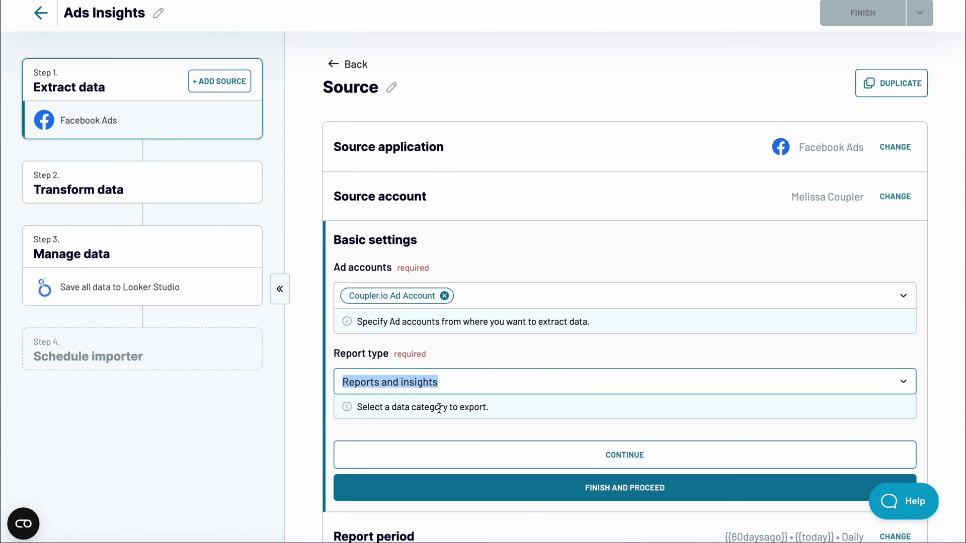
Keep the report period from {{60daysago}} to {{today}}, split Daily, and continue.
click(464, 452)
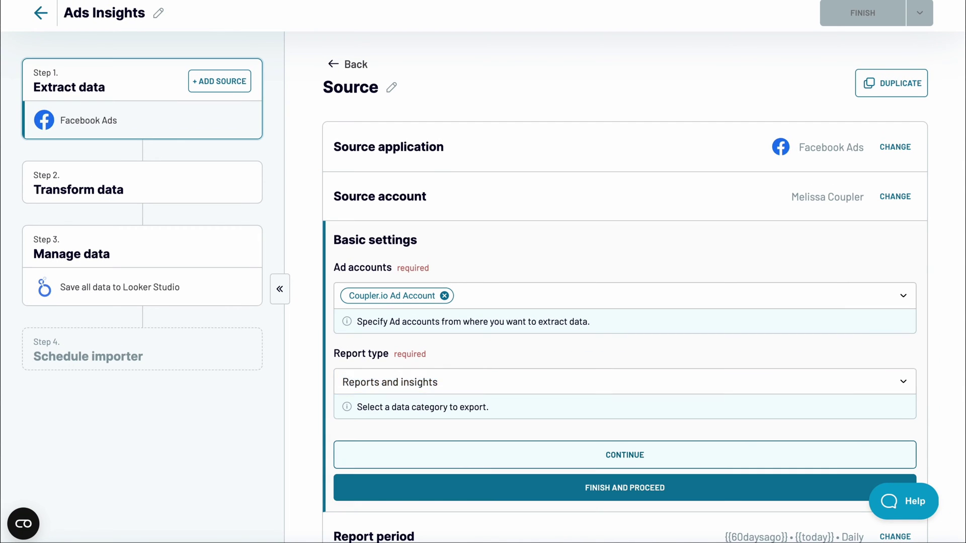
click(482, 218)
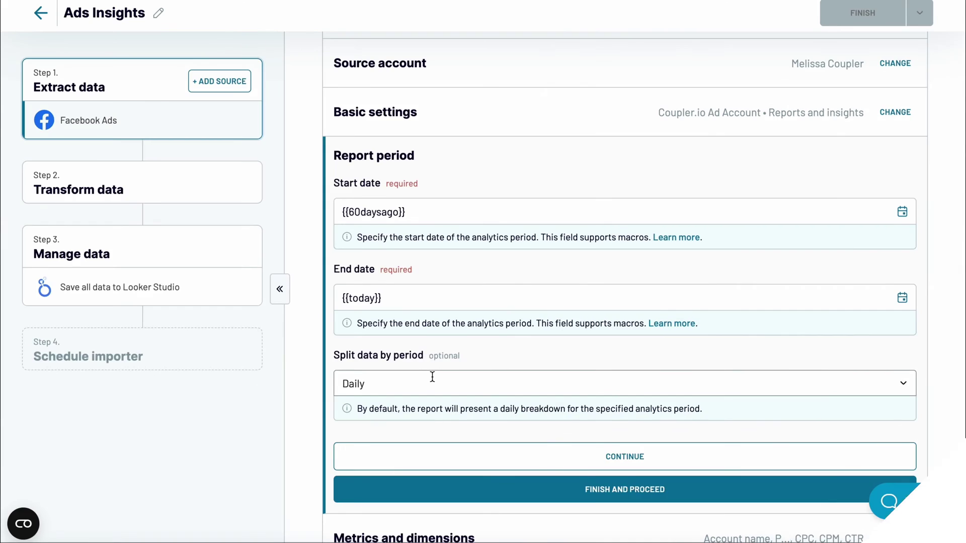
click(432, 376)
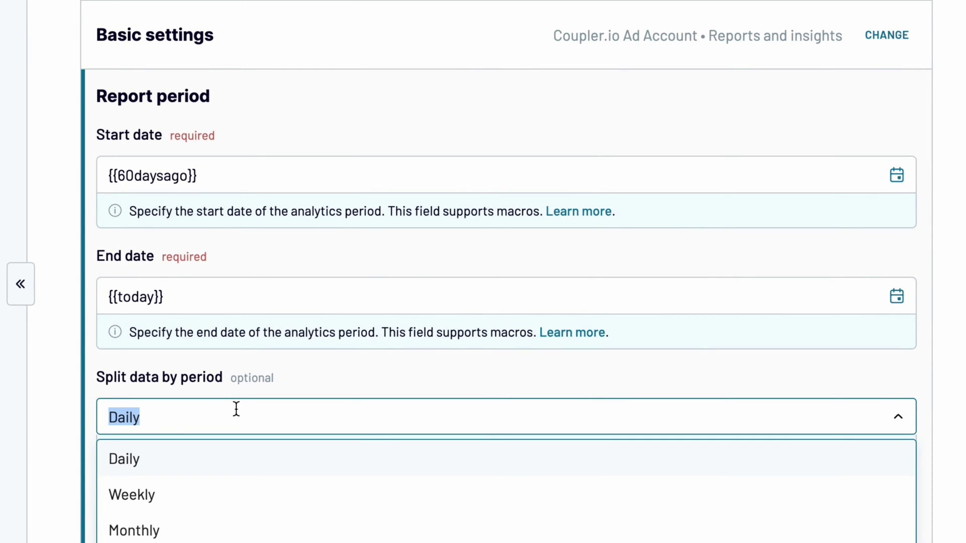
click(253, 388)
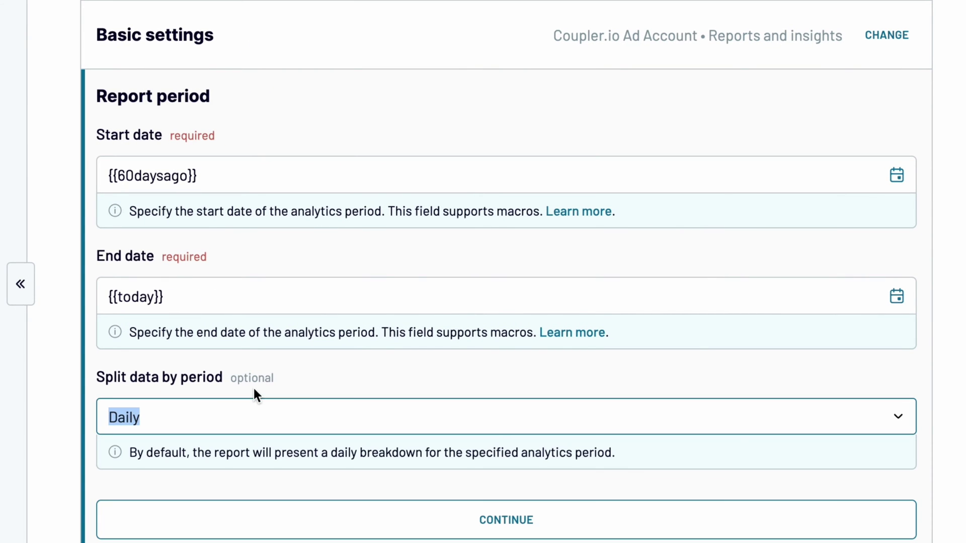
click(300, 523)
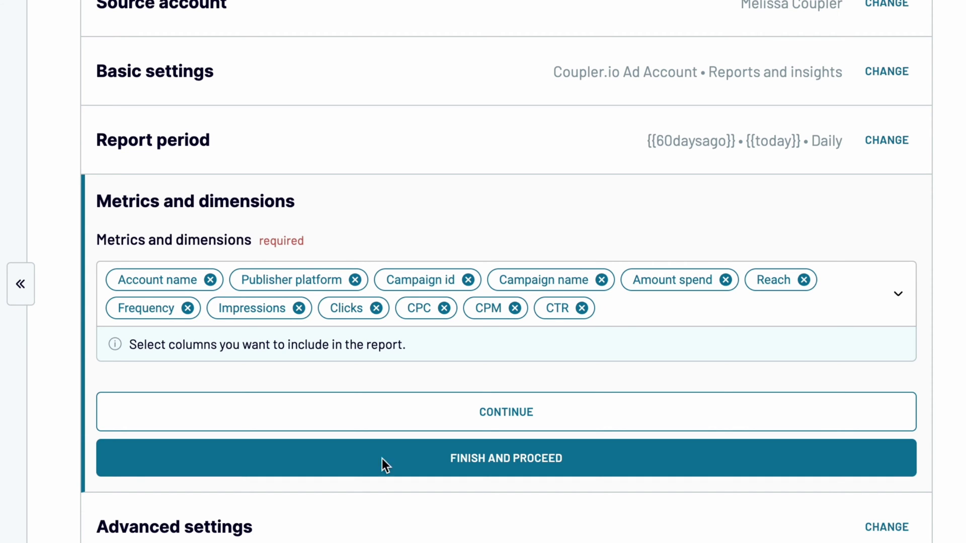
Review the default metrics and dimensions and continue to advanced settings.
click(628, 321)
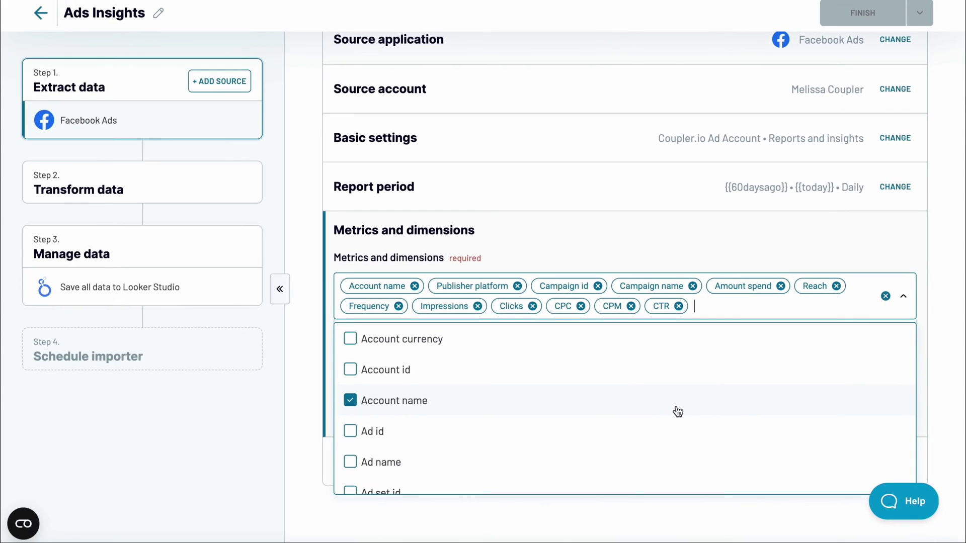
scroll(677, 411, down, 20)
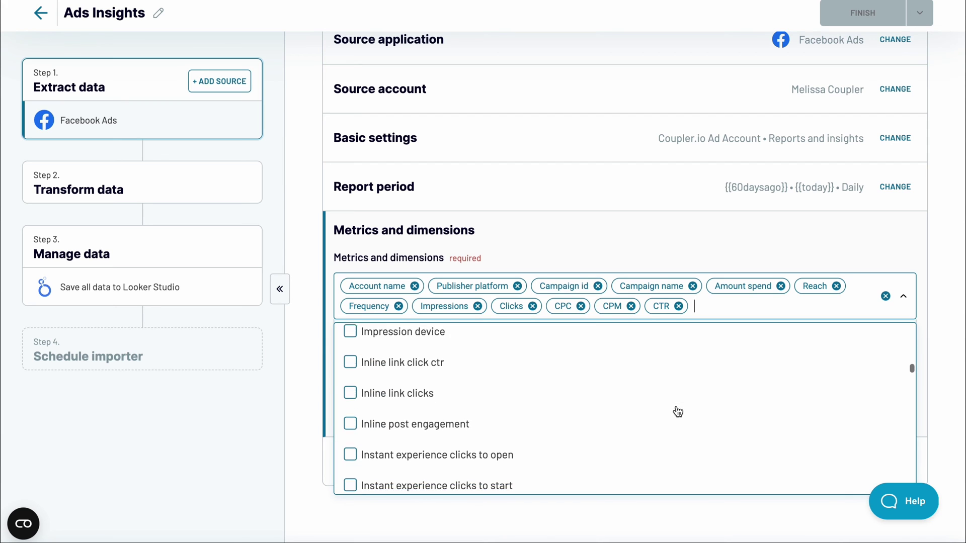
scroll(678, 412, down, 1)
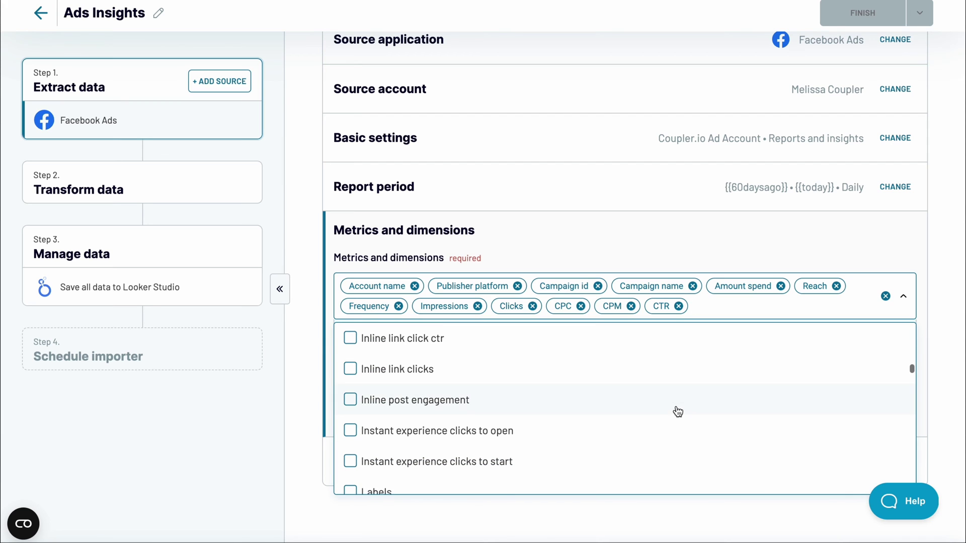
click(300, 465)
click(510, 379)
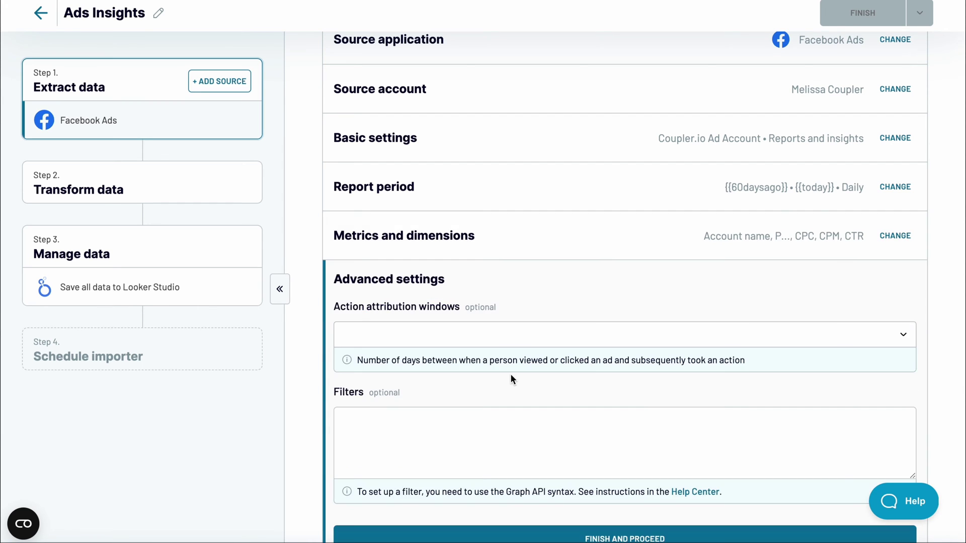
Leave attribution windows and filters empty, finish the source, and reach the data preview.
click(510, 343)
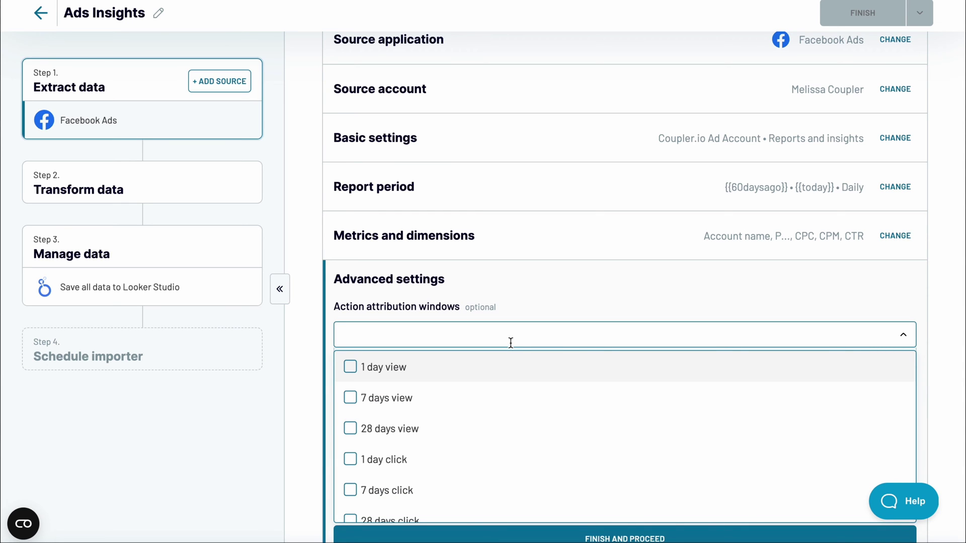
click(510, 343)
scroll(510, 343, down, 2)
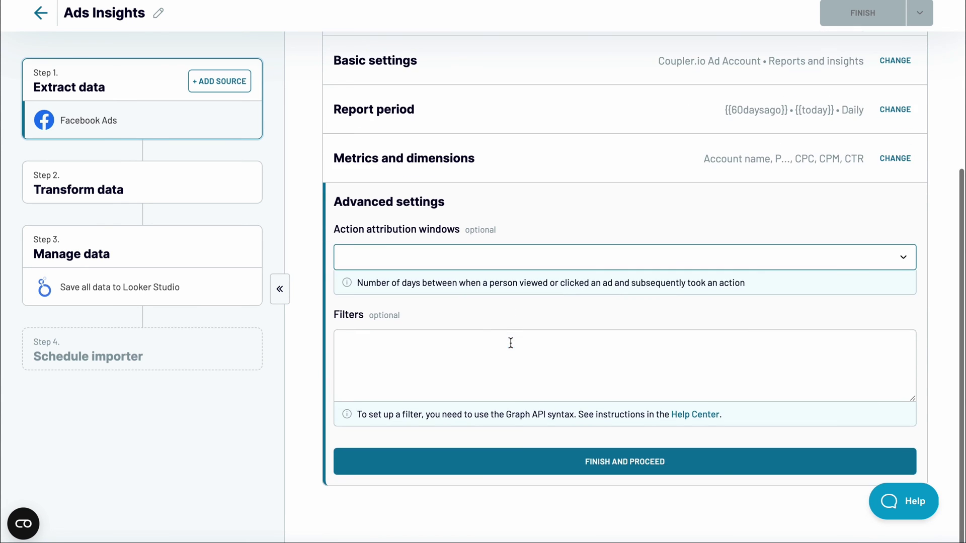
click(523, 461)
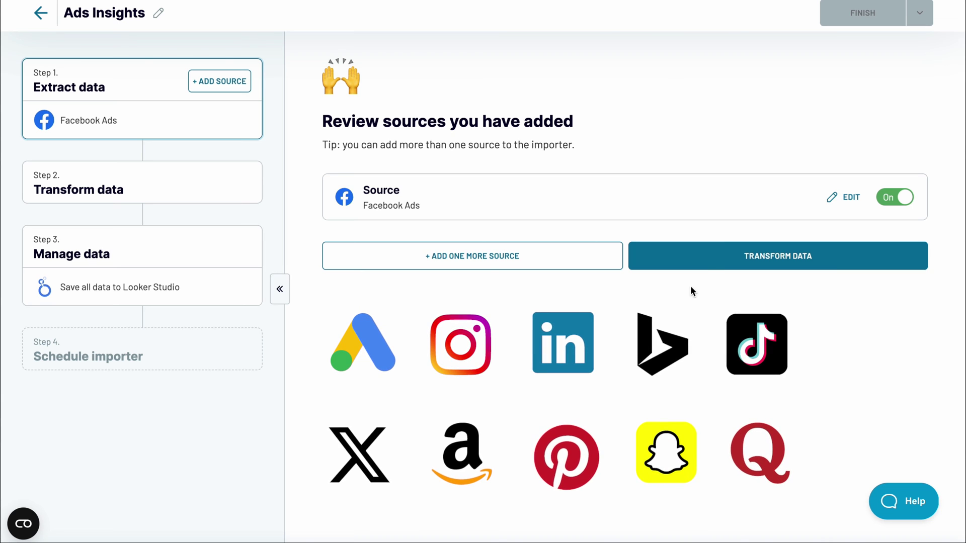
click(713, 261)
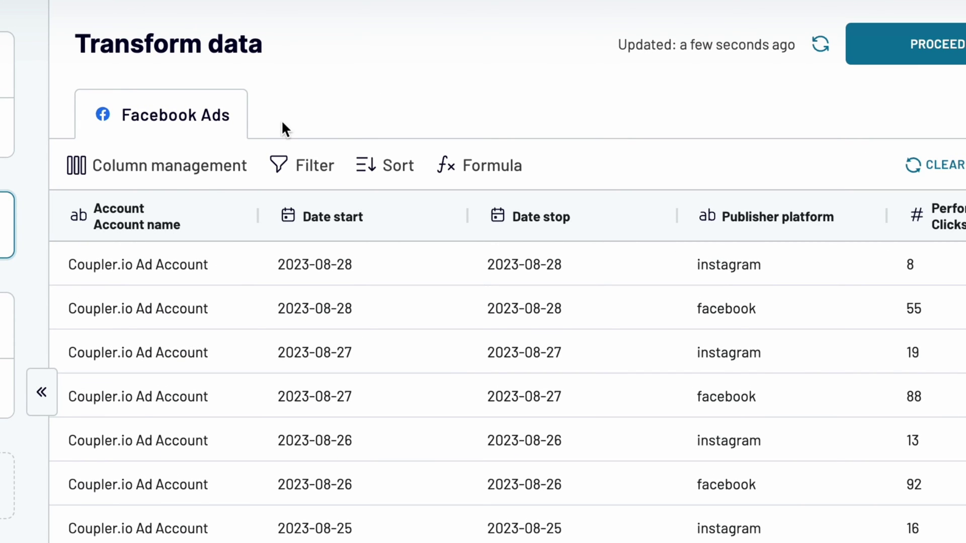
Hide the Account name column in column management.
click(208, 174)
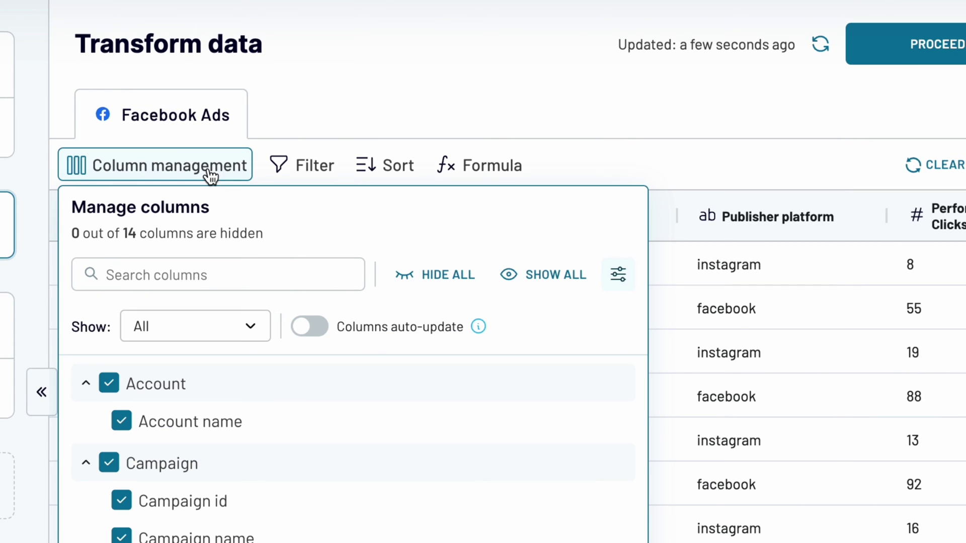
click(109, 384)
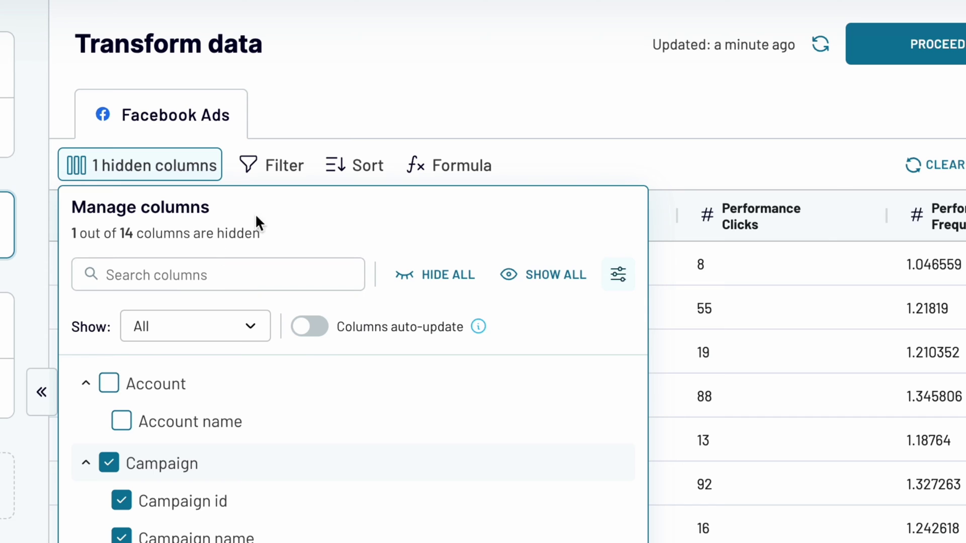
click(322, 108)
Filter rows to Publisher platform is 'facebook' and proceed to the destination.
click(272, 165)
click(300, 270)
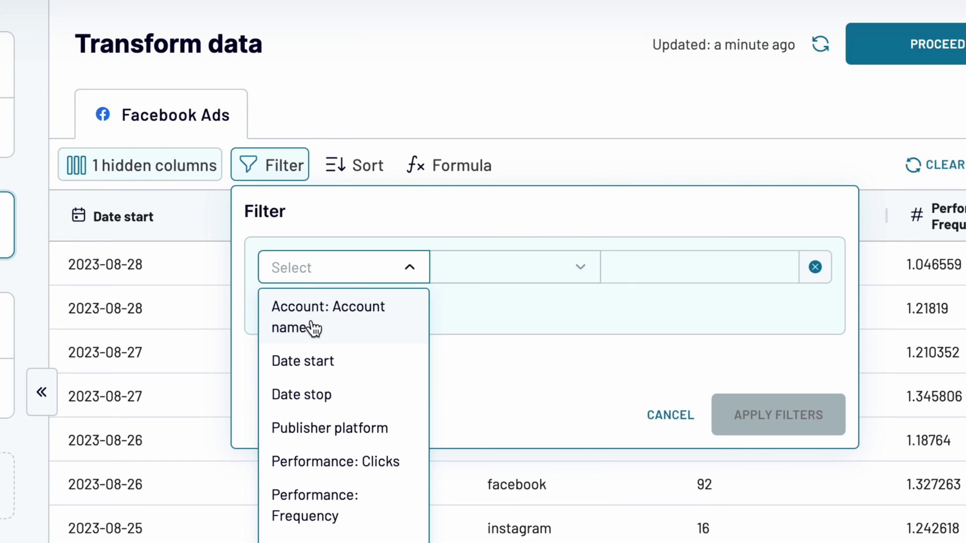
click(313, 427)
click(526, 277)
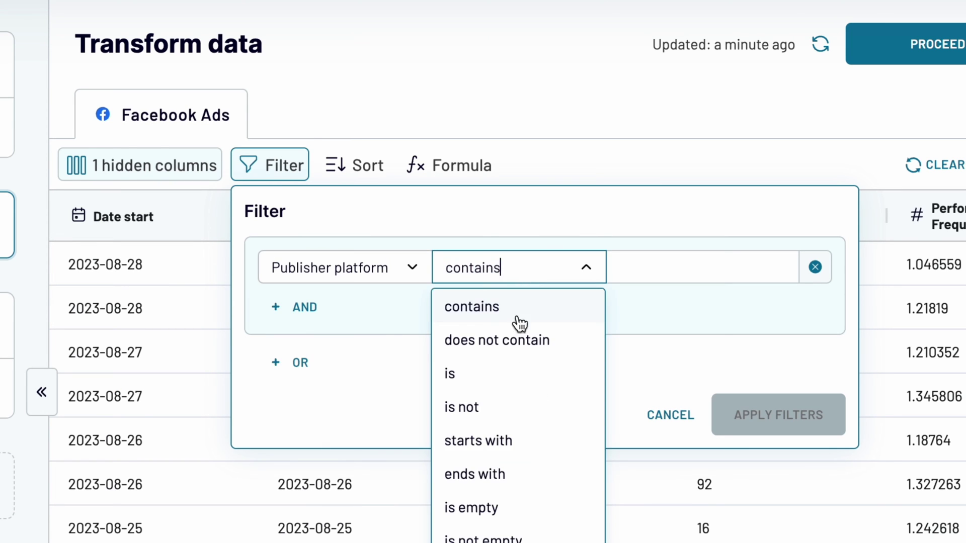
click(450, 371)
click(678, 277)
text(facebook)
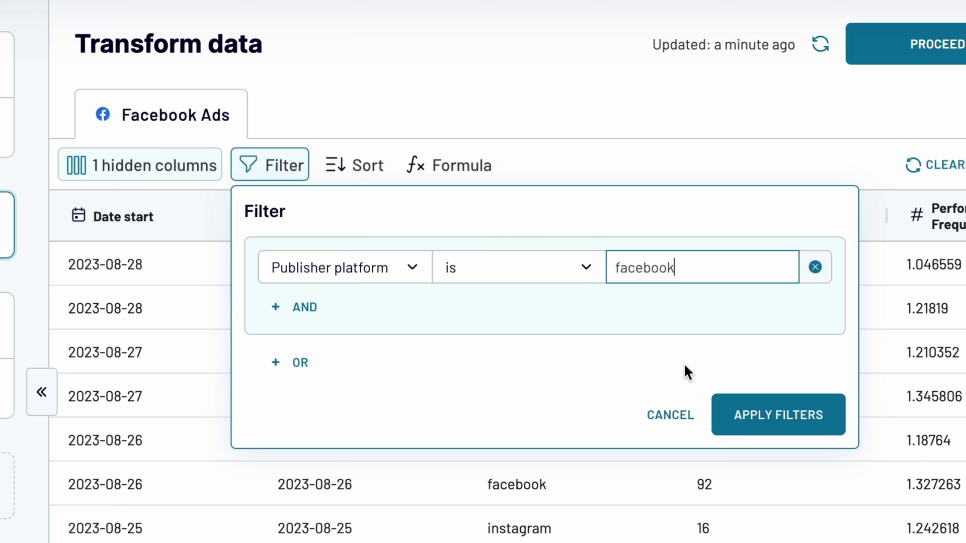
click(778, 414)
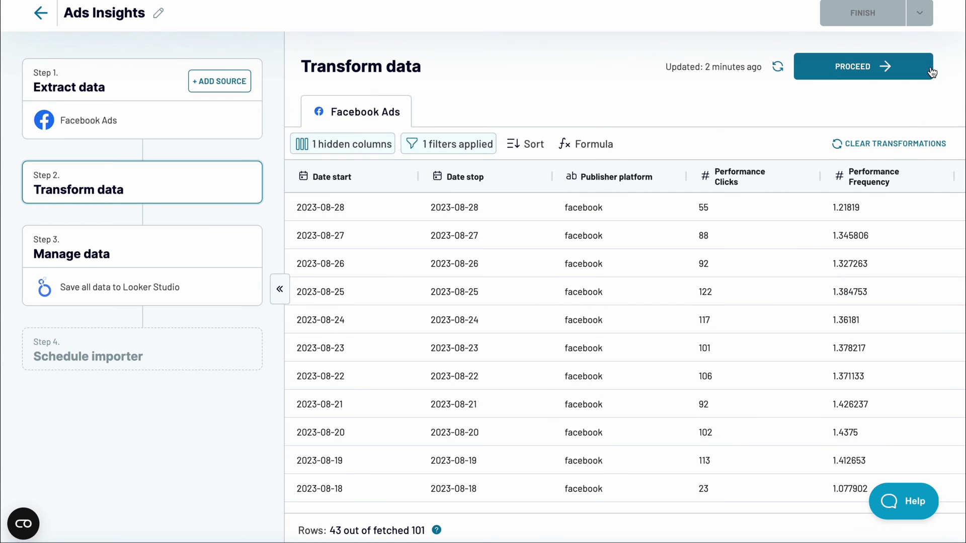
click(929, 70)
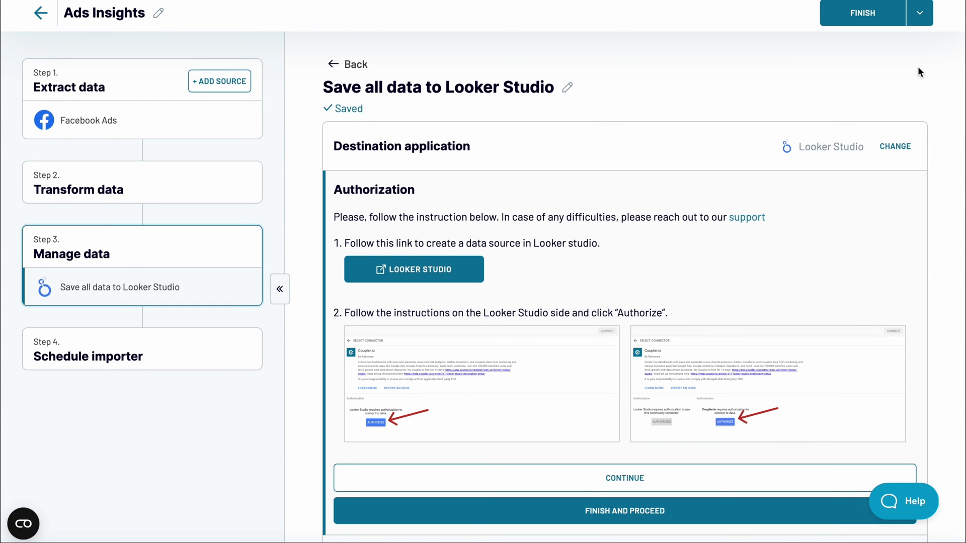
Authorize the Coupler.io community connector in Looker Studio with the Google account.
click(456, 274)
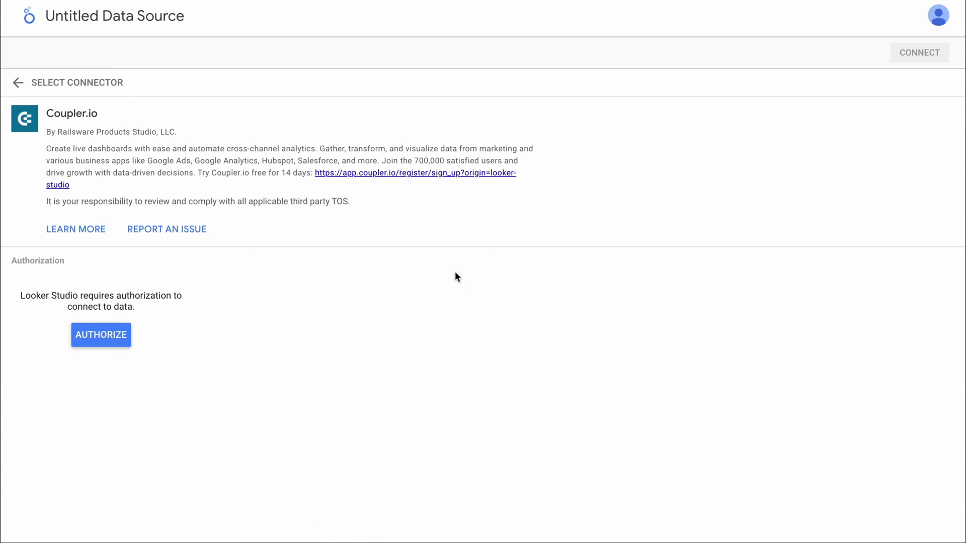
click(121, 341)
click(385, 283)
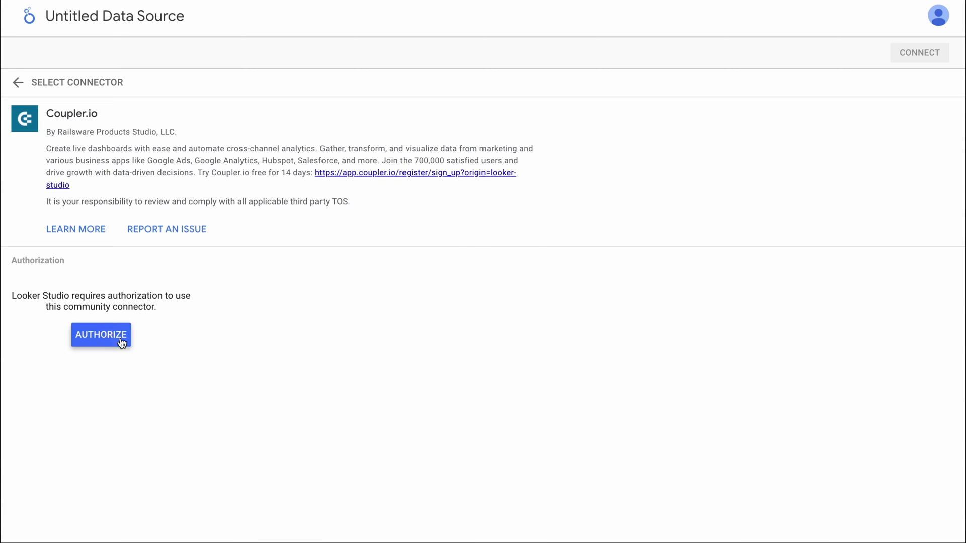
click(122, 336)
click(422, 299)
click(551, 439)
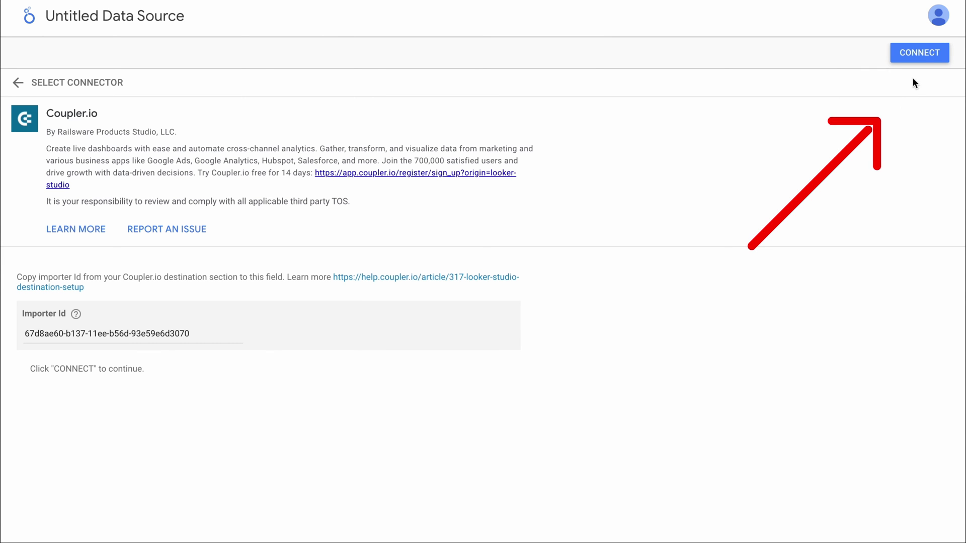
Connect the importer's data source and add it to a new Looker Studio report.
click(925, 56)
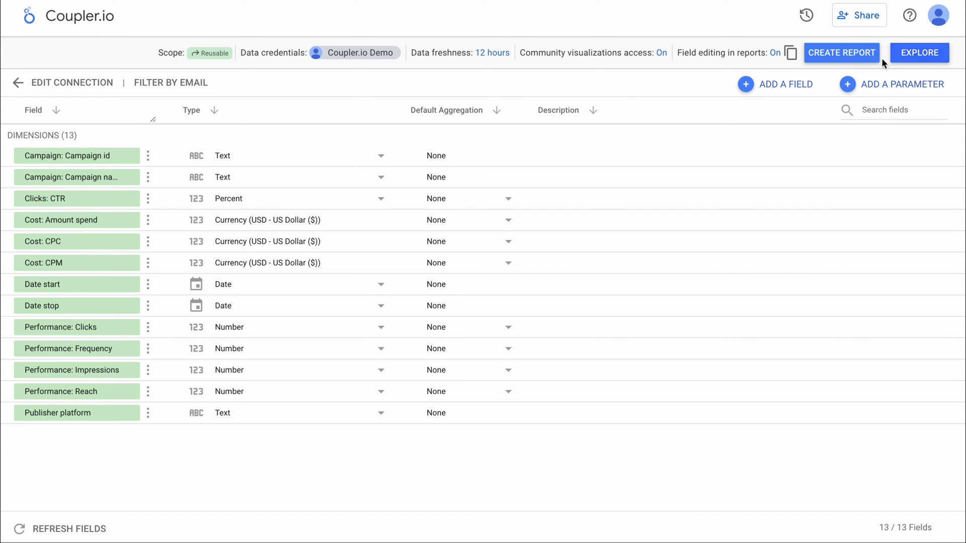
click(867, 57)
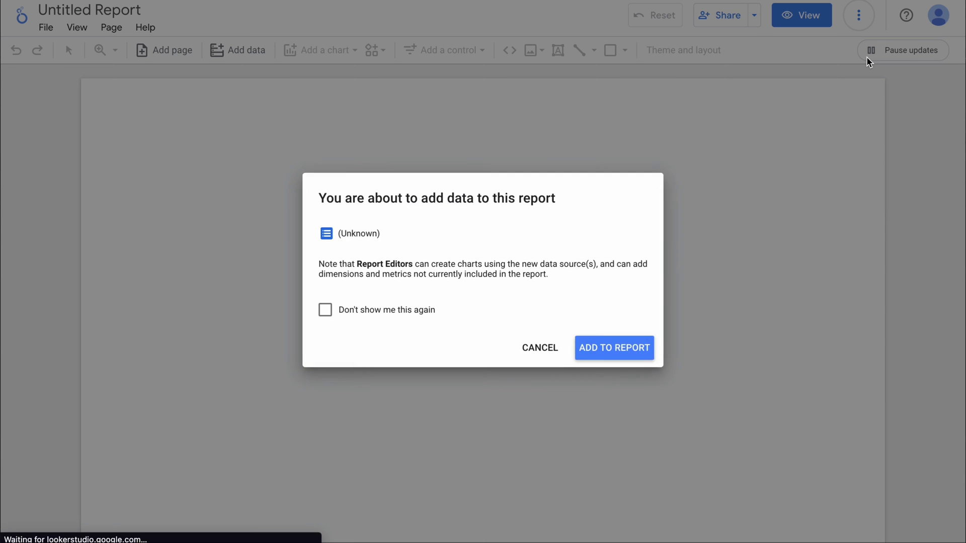
click(622, 348)
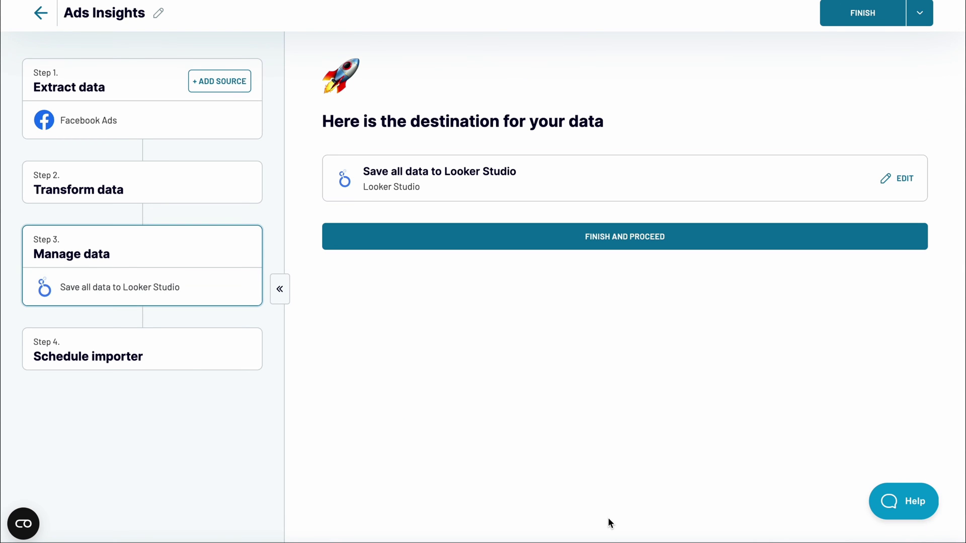
Turn on hourly automatic refresh, Mon–Fri 09:00–18:00, and run the Ads Insights importer.
click(574, 244)
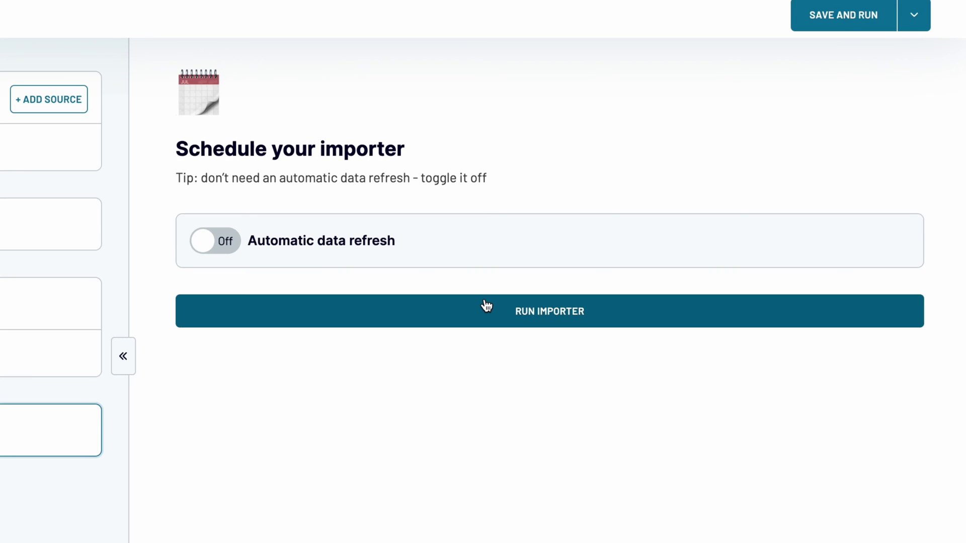
click(224, 242)
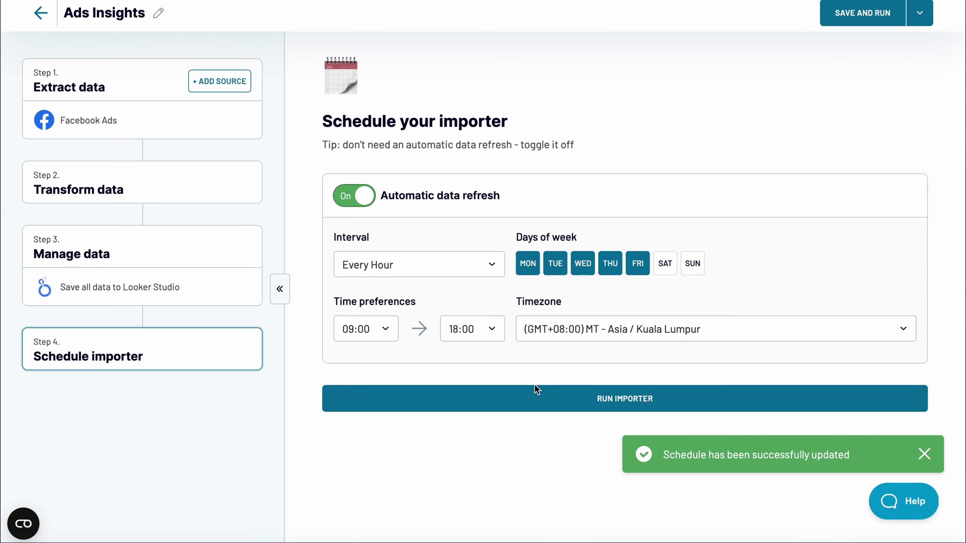
click(543, 399)
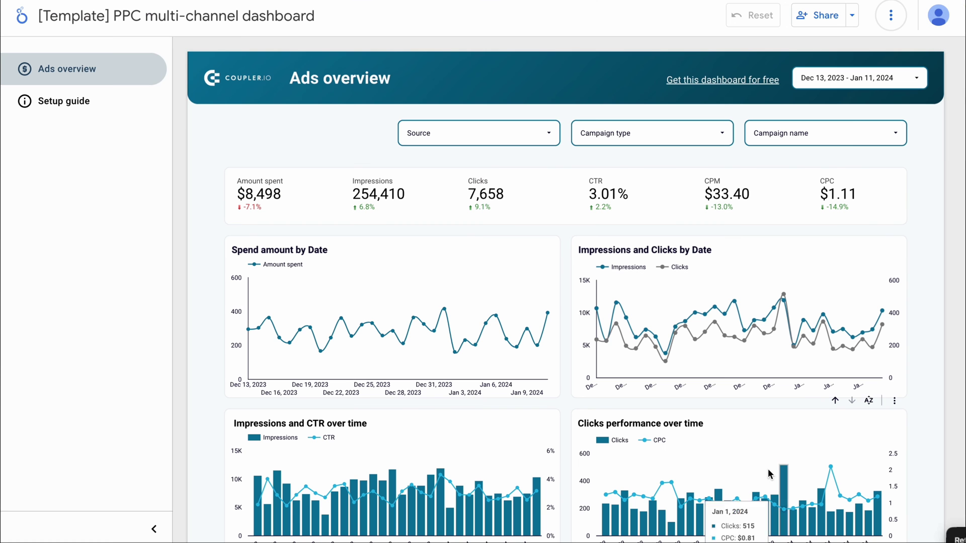
Open the Source filter list on the PPC multi-channel dashboard.
click(452, 129)
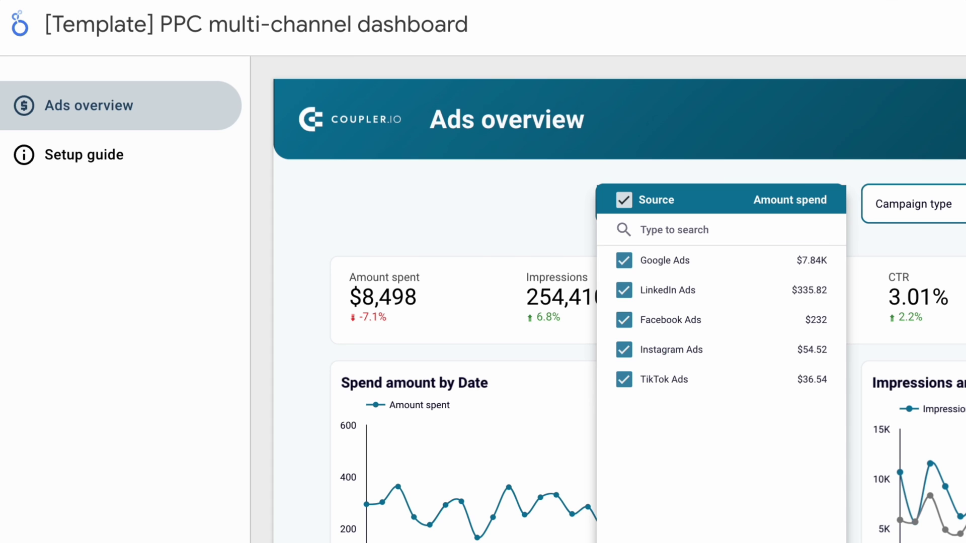